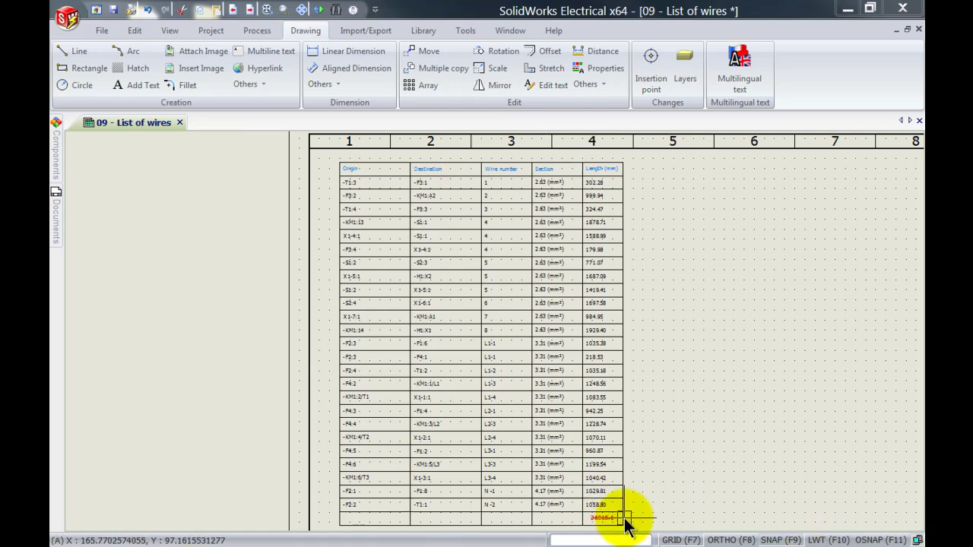
# Open the PUMPING STATION IEC Report manager full screen and widen its Origin column
pyautogui.click(207, 32)
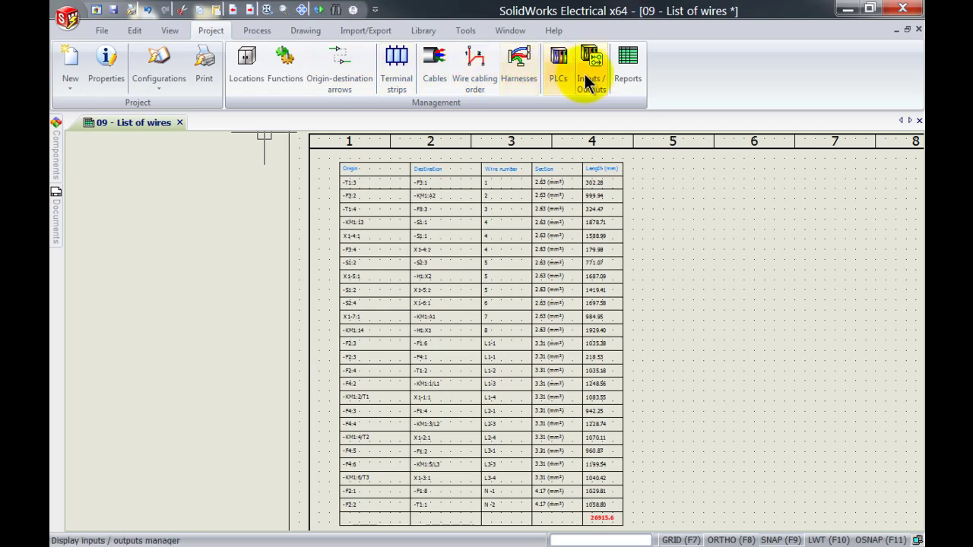
pyautogui.click(633, 82)
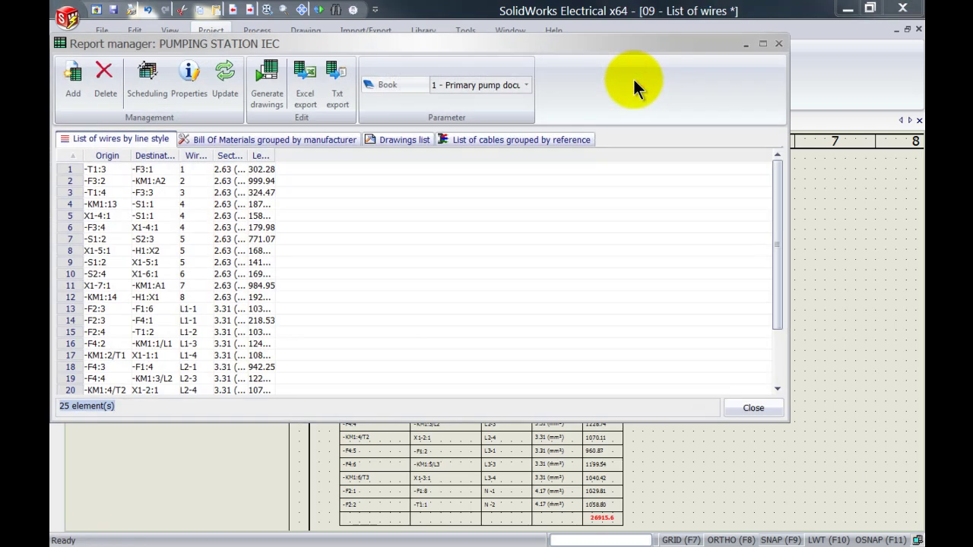
pyautogui.click(762, 44)
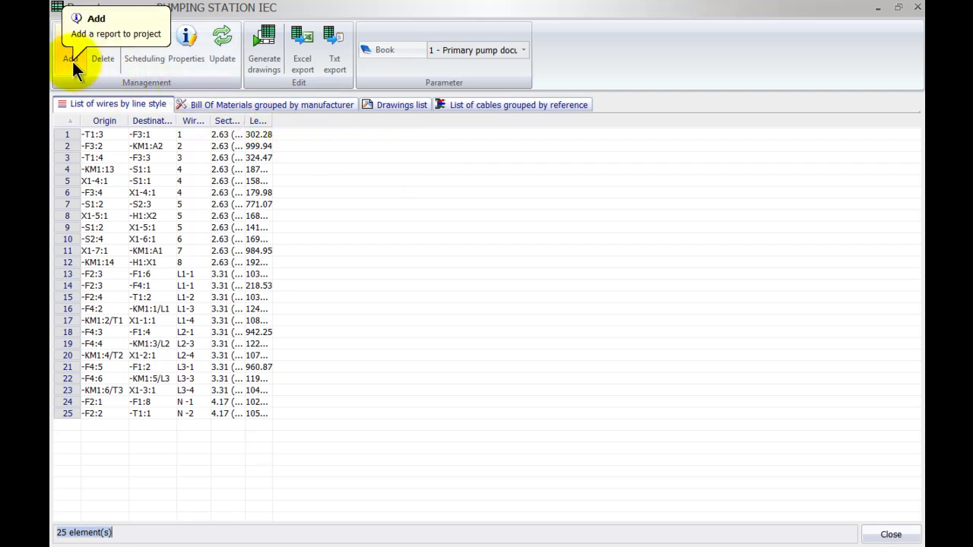
pyautogui.moveTo(130, 116); pyautogui.dragTo(380, 122)
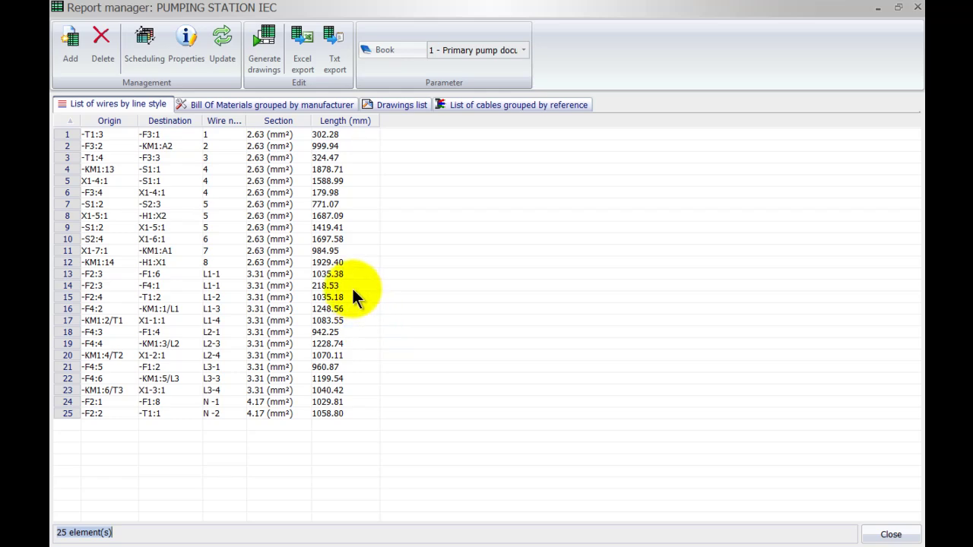
# Open the WiringLineType_Metric template's properties full screen on its Columns tab
pyautogui.click(192, 63)
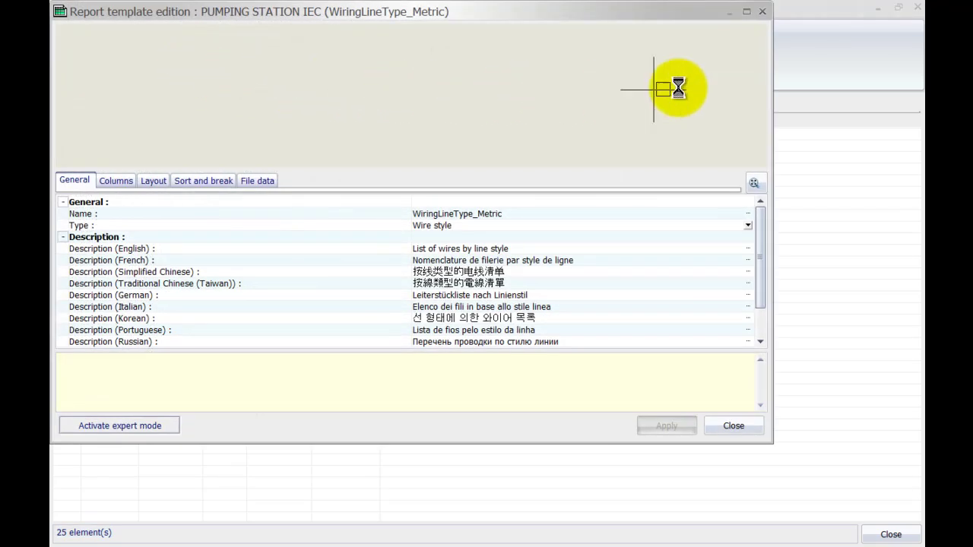
pyautogui.click(746, 11)
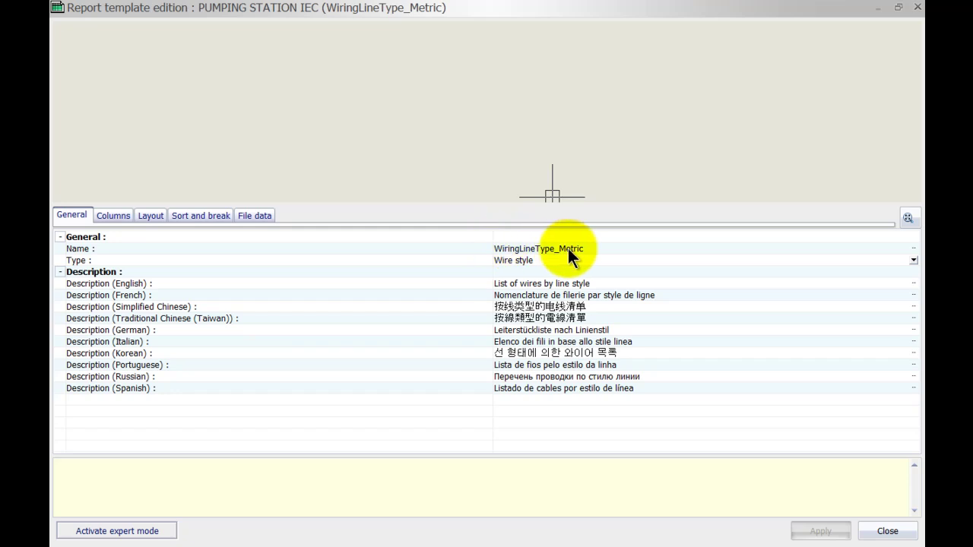
pyautogui.click(118, 212)
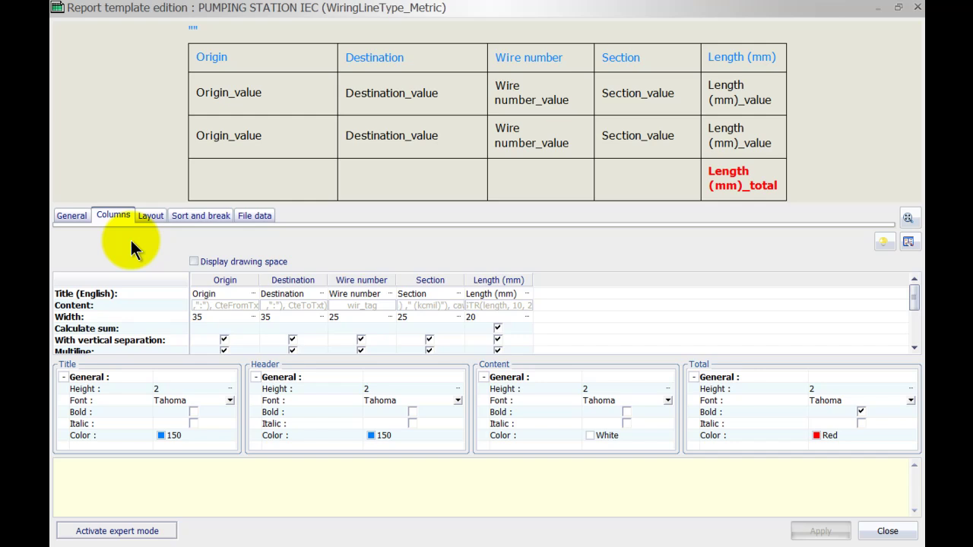
# Check the Color code and Duct path columns, keep Length (mm) checked, and confirm
pyautogui.doubleClick(588, 278)
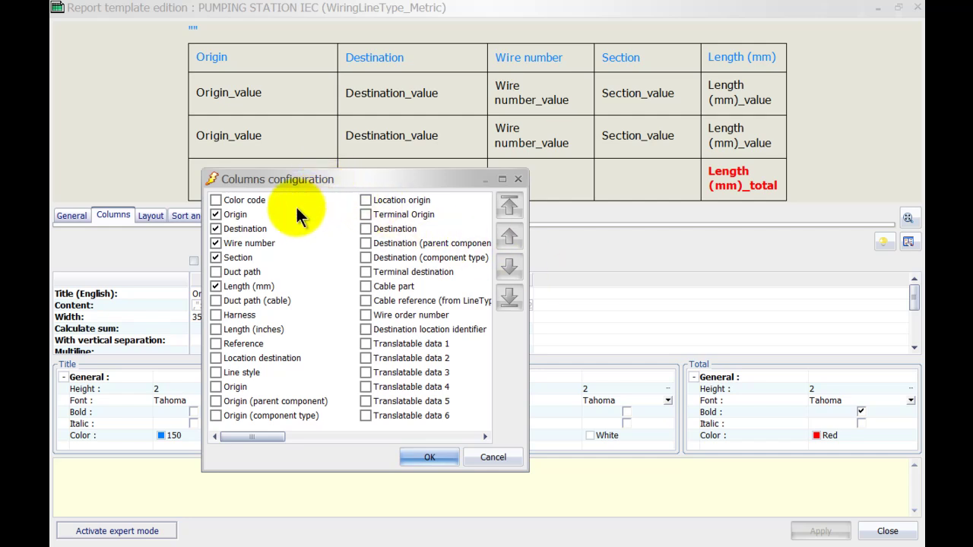
pyautogui.click(215, 200)
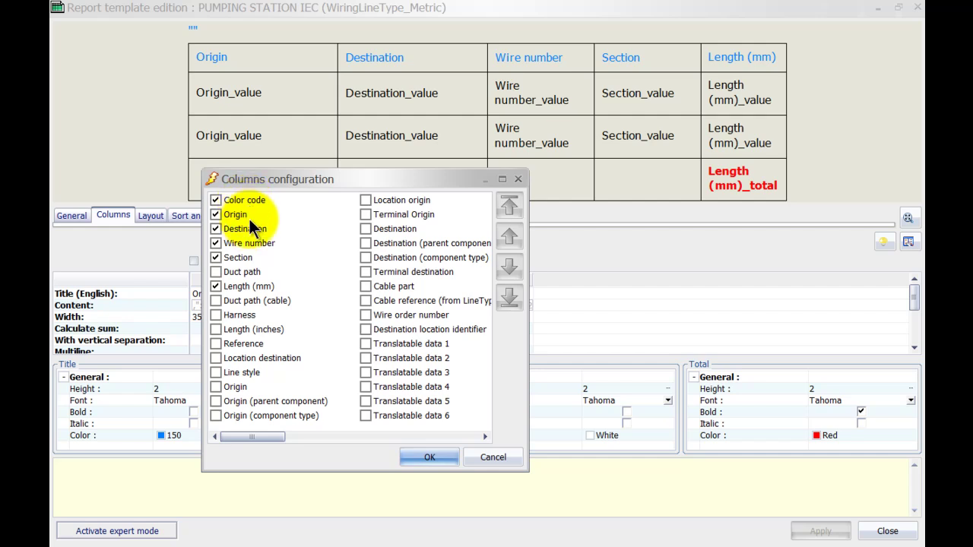
pyautogui.click(213, 273)
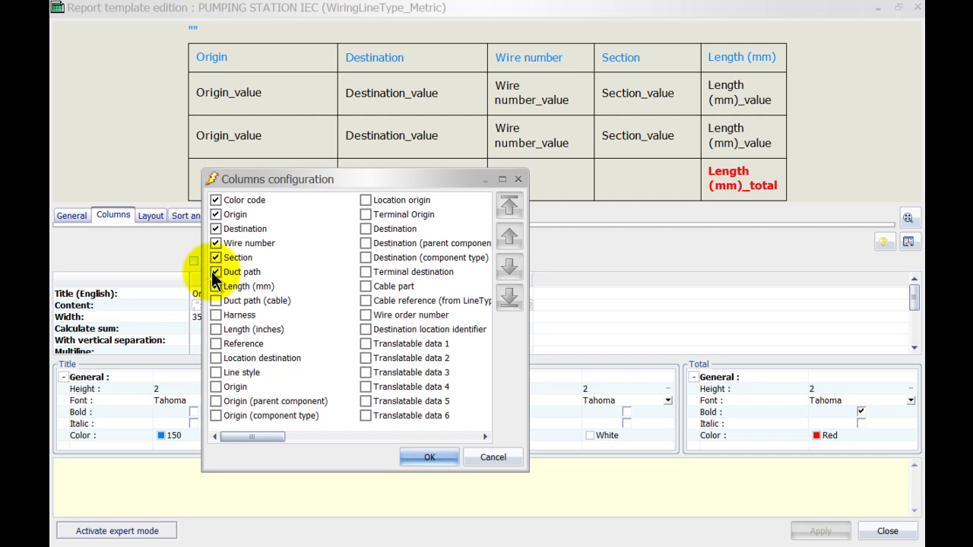
pyautogui.click(215, 286)
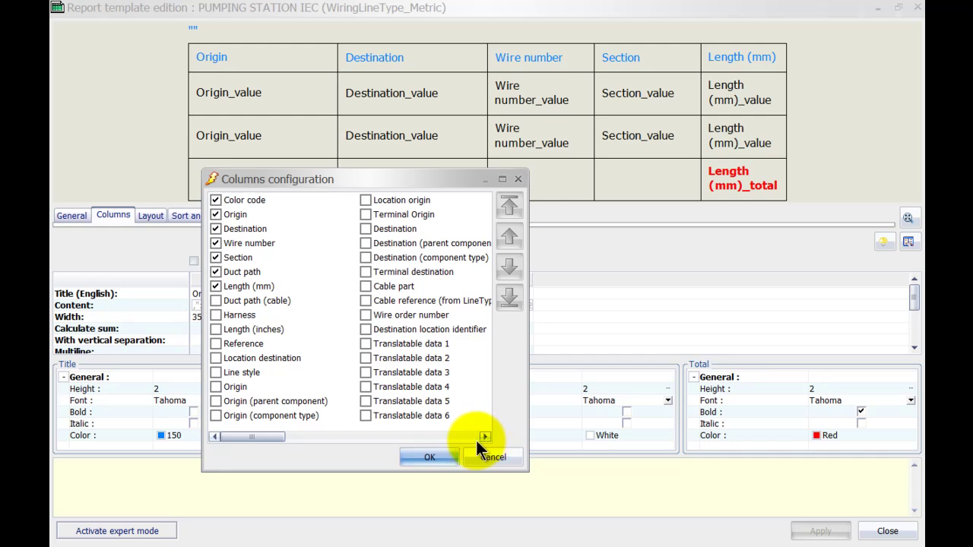
pyautogui.moveTo(276, 436); pyautogui.dragTo(382, 435)
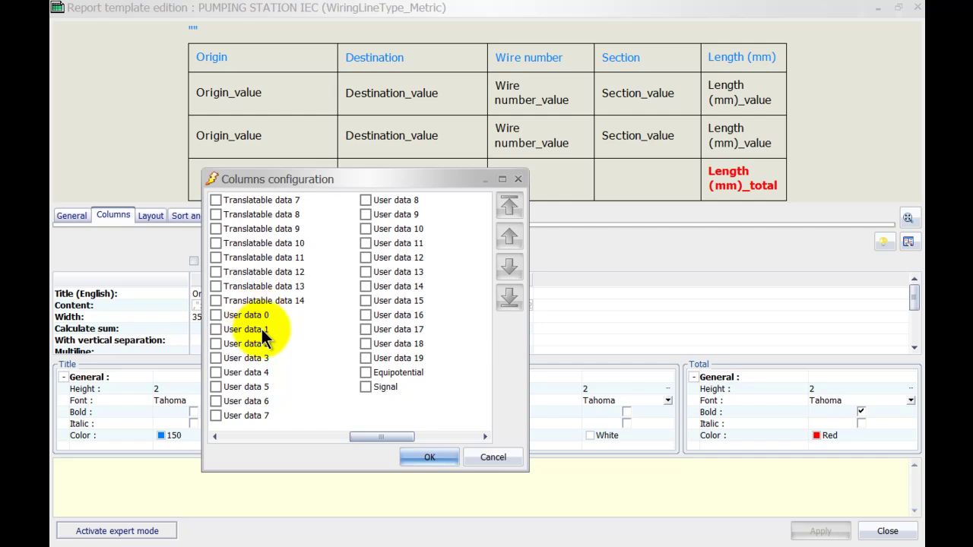
pyautogui.moveTo(367, 439); pyautogui.dragTo(234, 435)
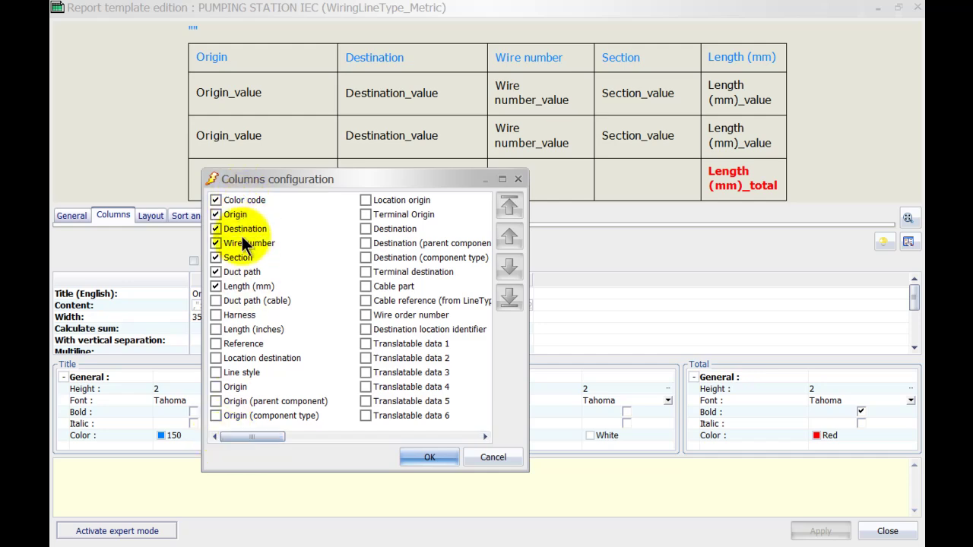
pyautogui.click(418, 451)
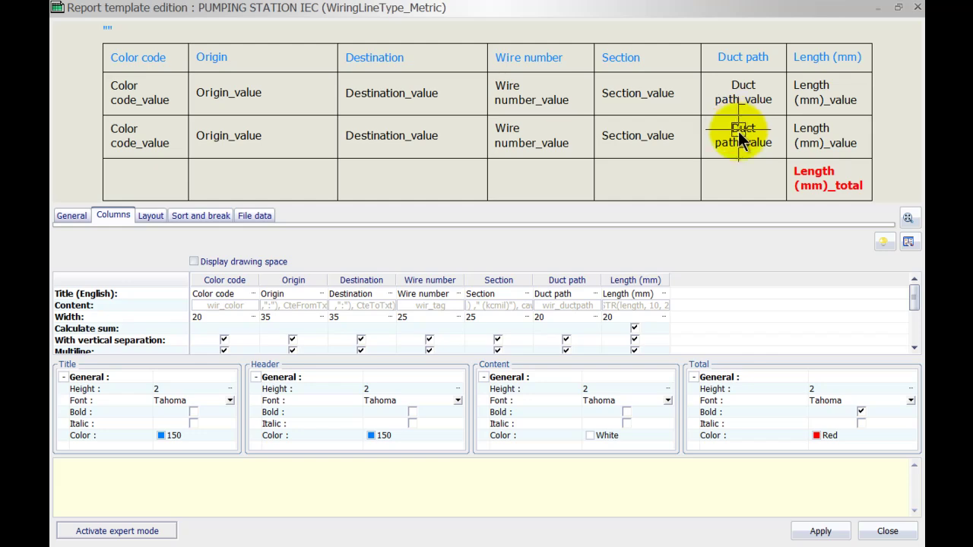
# Change the length column's English title to 'Length (m)' and select that column
pyautogui.click(655, 294)
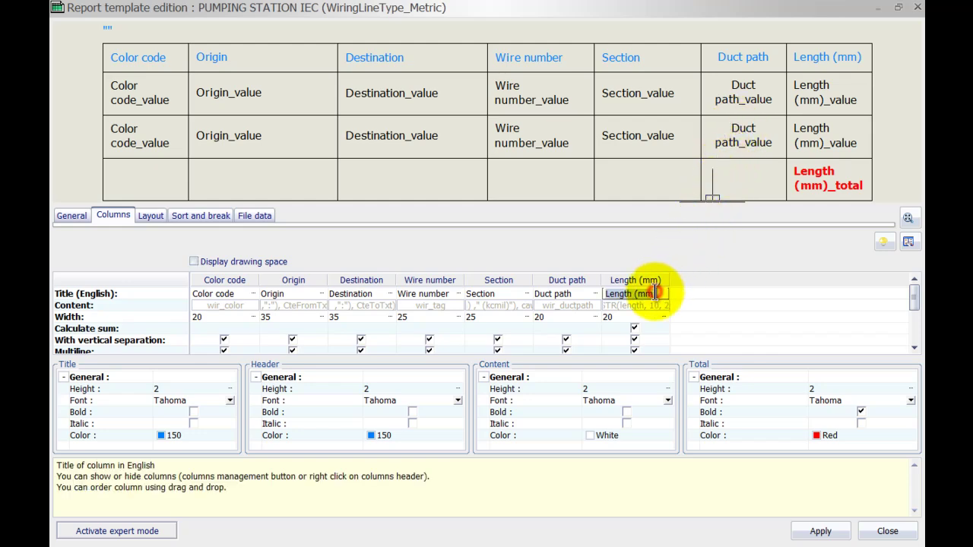
pyautogui.press('BackSpace')
pyautogui.press('BackSpace')
pyautogui.write(')')
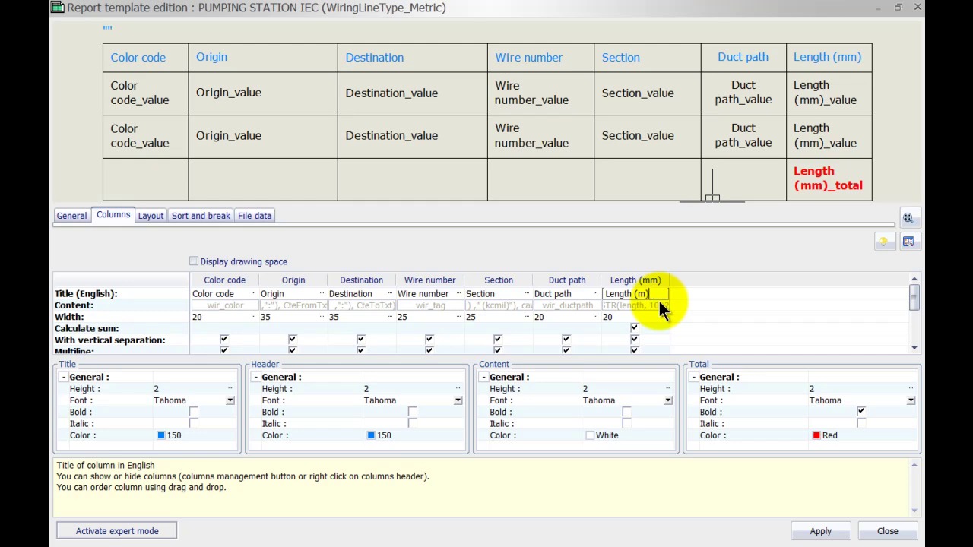
pyautogui.press('Return')
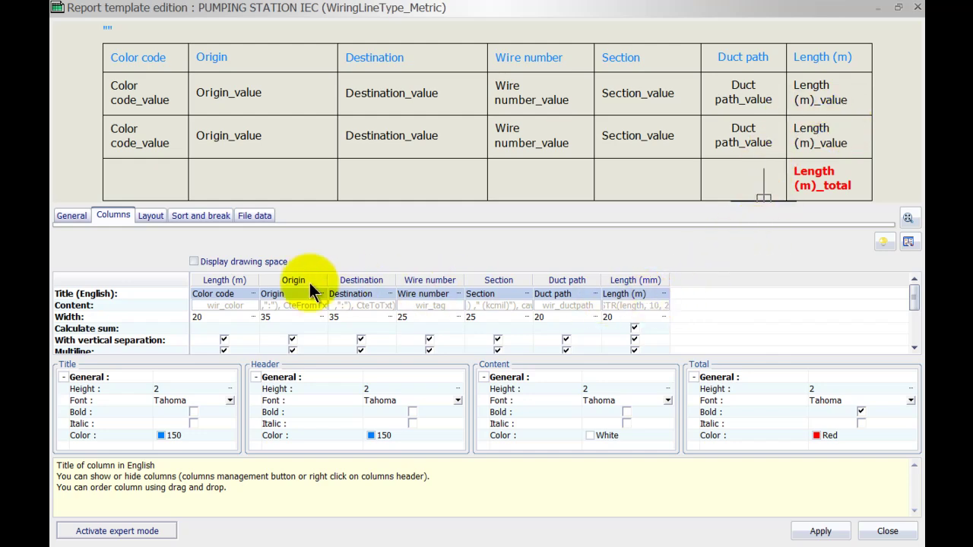
pyautogui.click(652, 304)
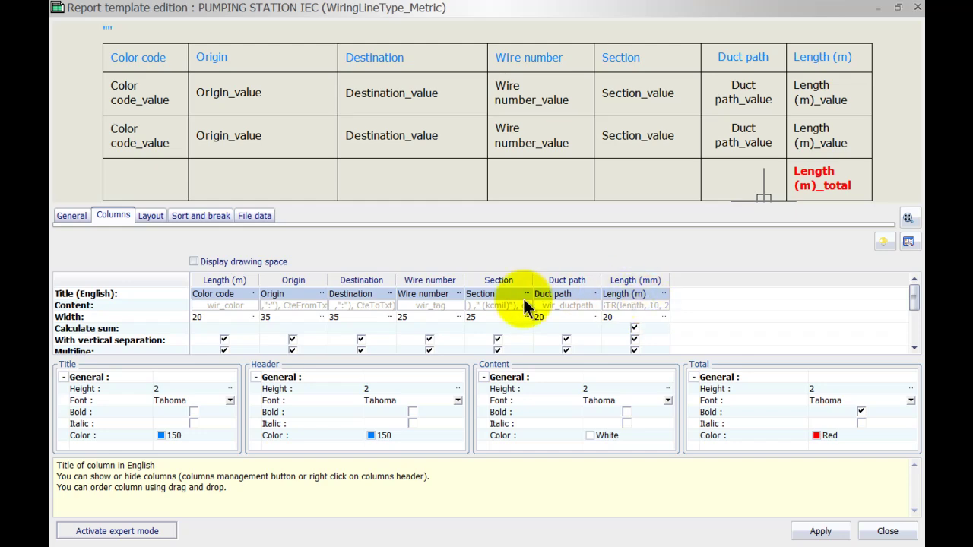
# Activate expert mode for the template, confirm it, and return to the Columns settings
pyautogui.click(163, 535)
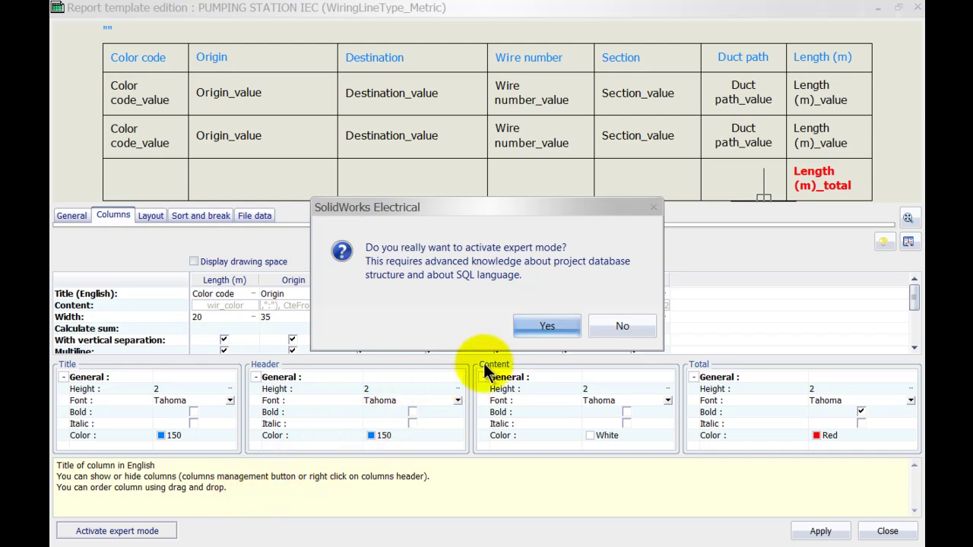
pyautogui.click(530, 328)
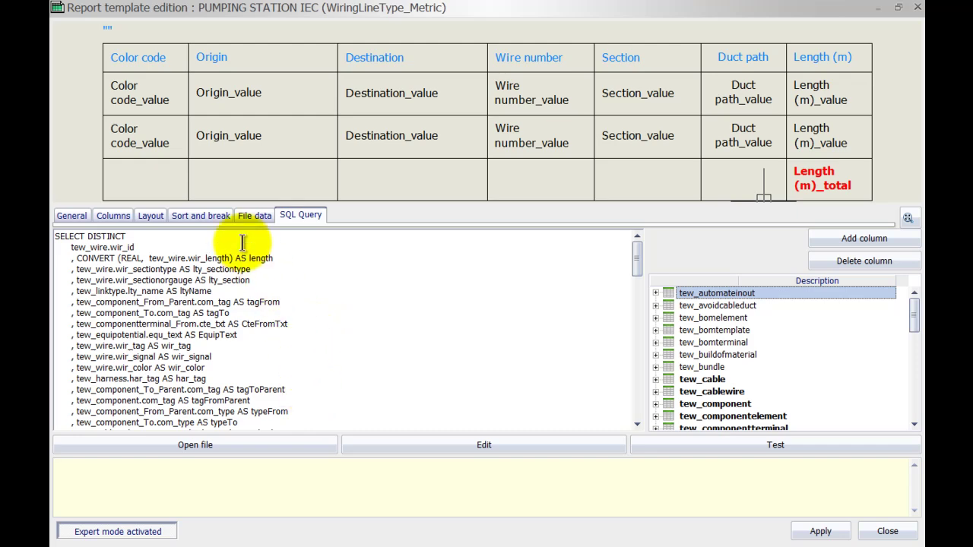
pyautogui.click(115, 215)
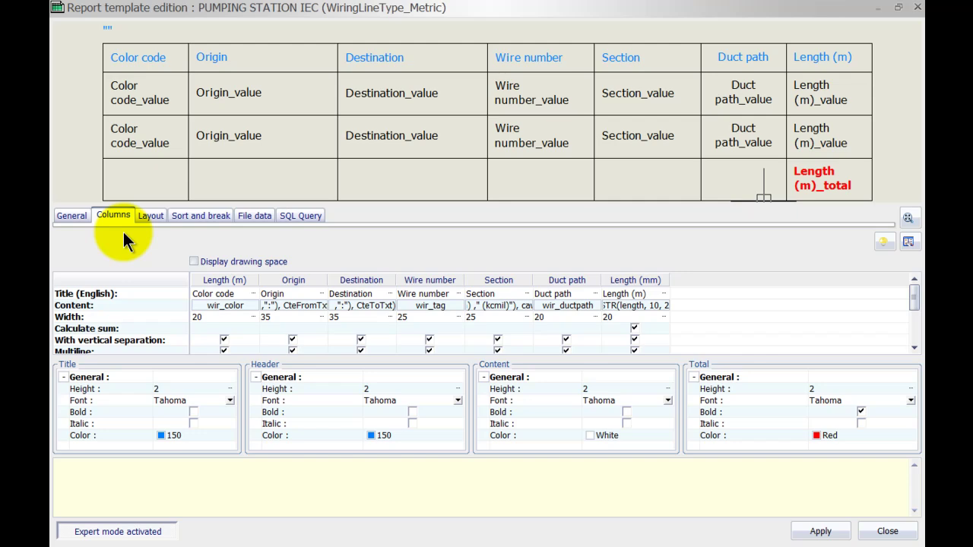
# Set the Length (m) content formula to STR(length/1000, 10, 2) and widen that column
pyautogui.doubleClick(626, 306)
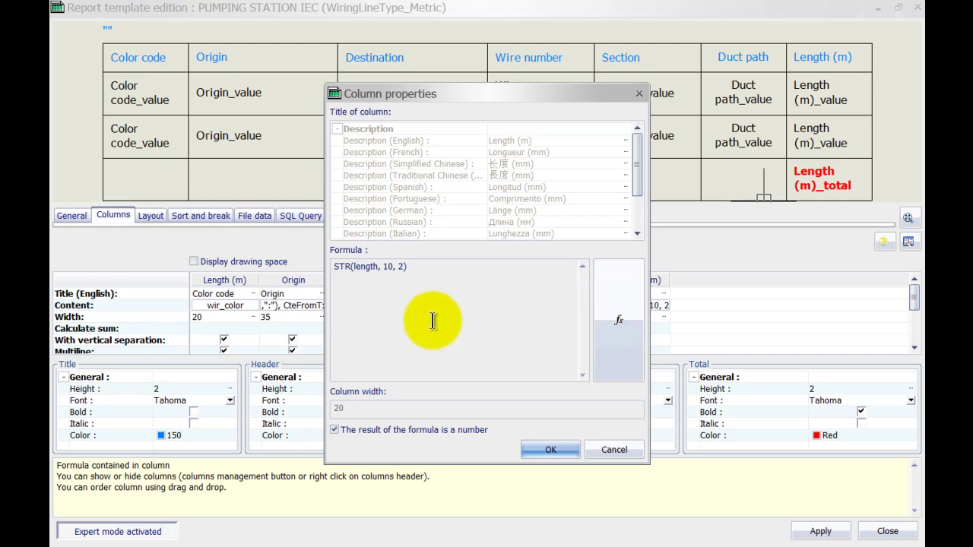
pyautogui.click(617, 329)
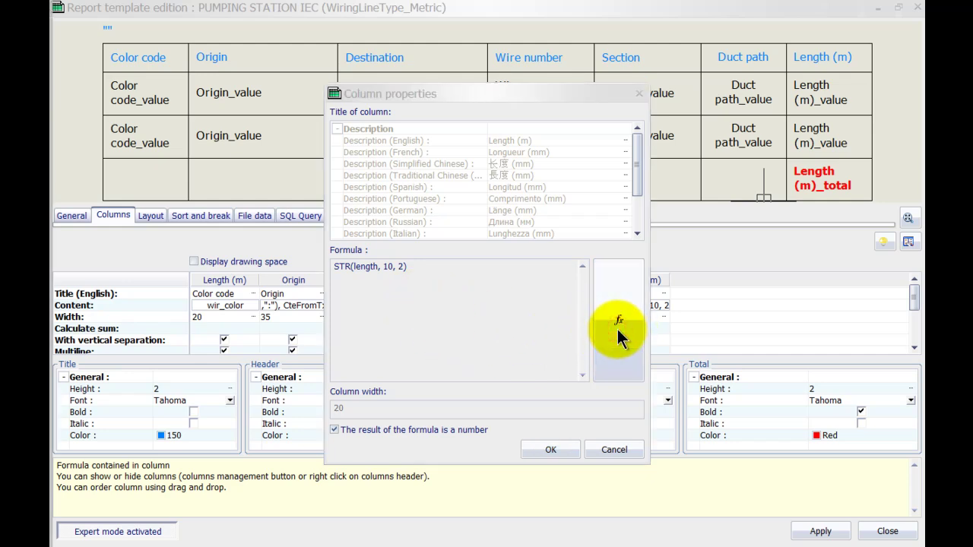
pyautogui.moveTo(350, 114); pyautogui.dragTo(482, 5)
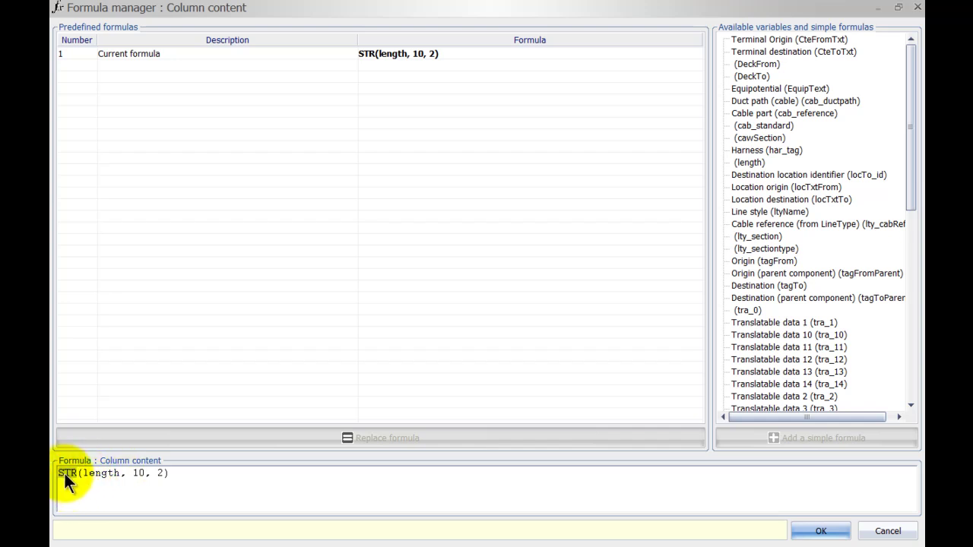
pyautogui.click(119, 488)
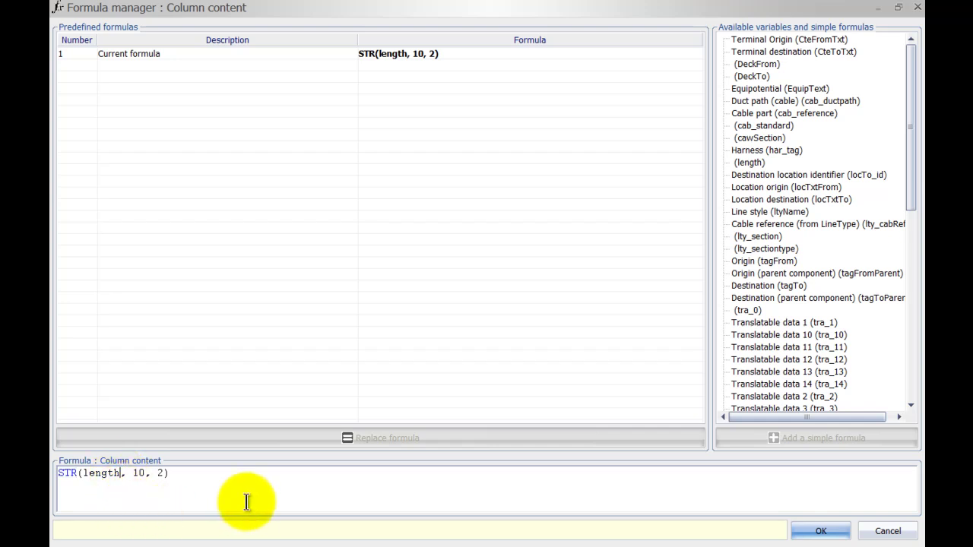
pyautogui.write('/1000')
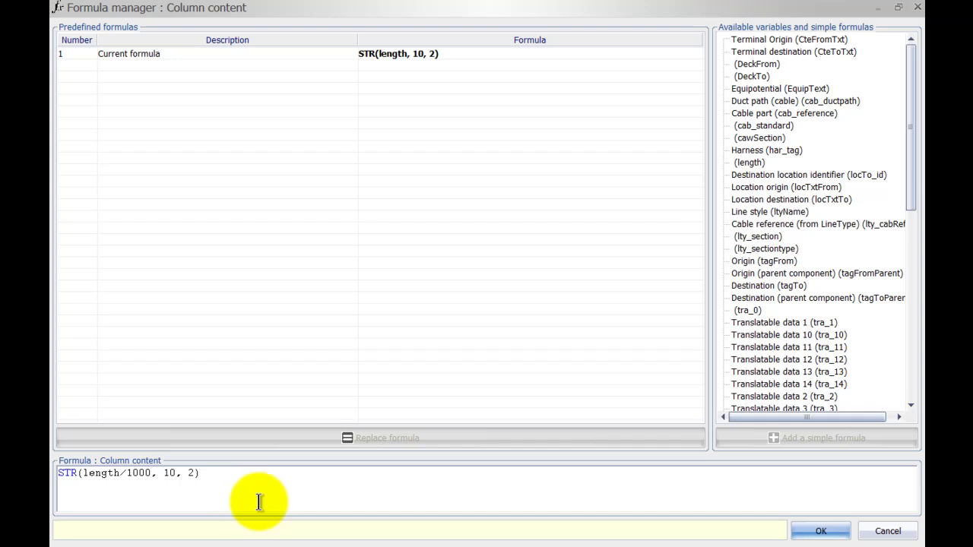
pyautogui.click(810, 536)
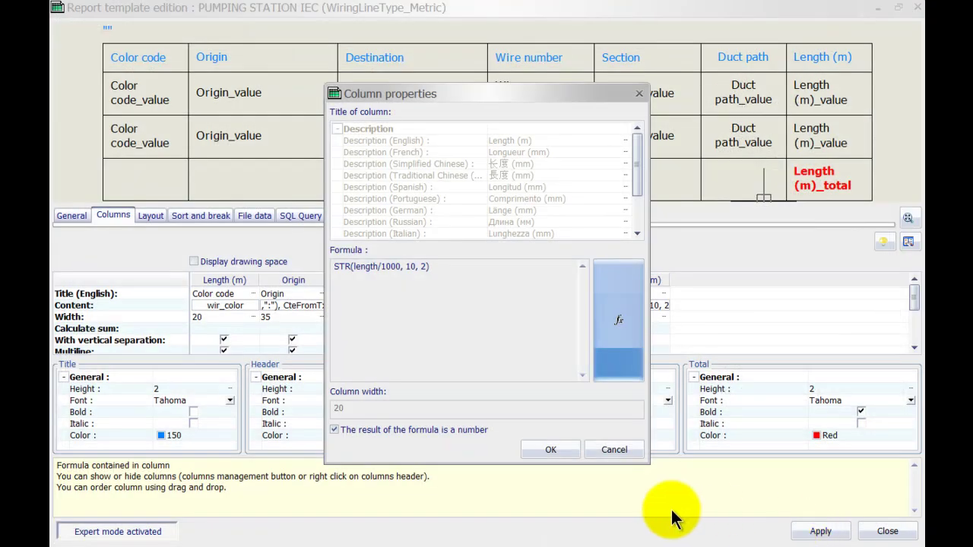
pyautogui.click(562, 450)
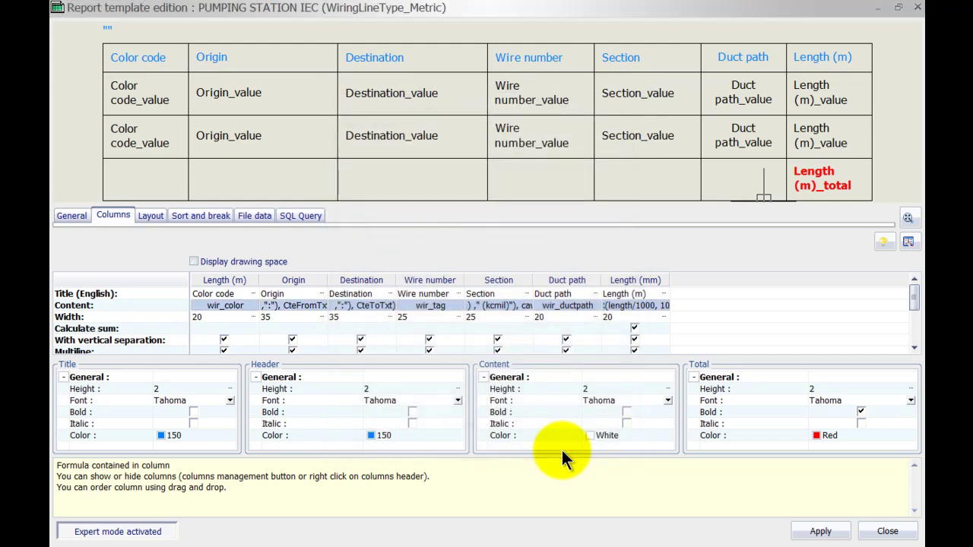
pyautogui.moveTo(666, 278); pyautogui.dragTo(706, 278)
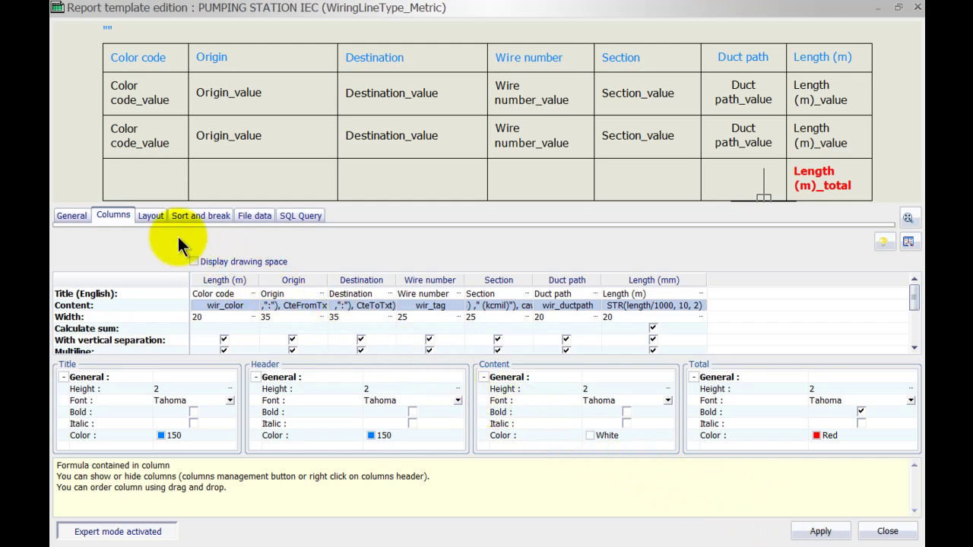
# Show the template's Layout settings, then its Sort and break settings
pyautogui.click(160, 213)
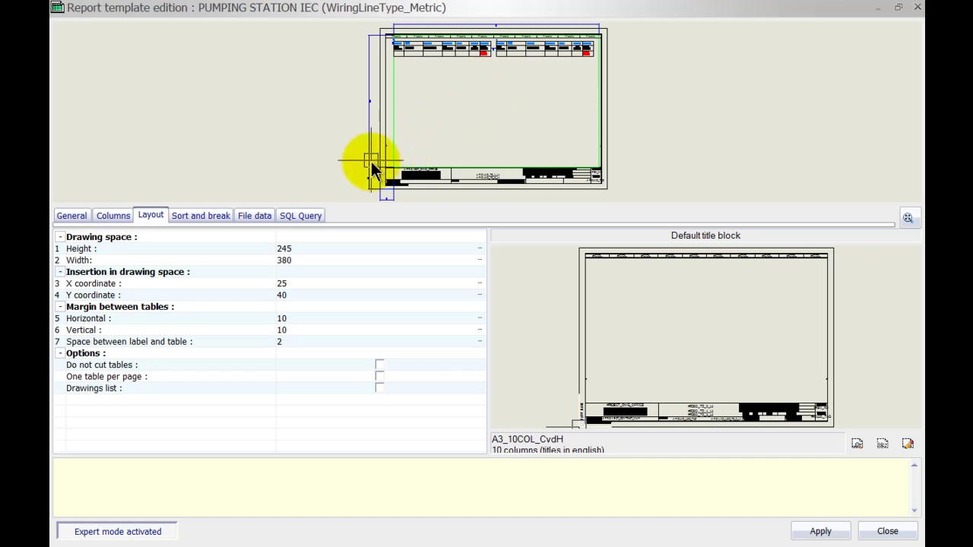
pyautogui.click(212, 217)
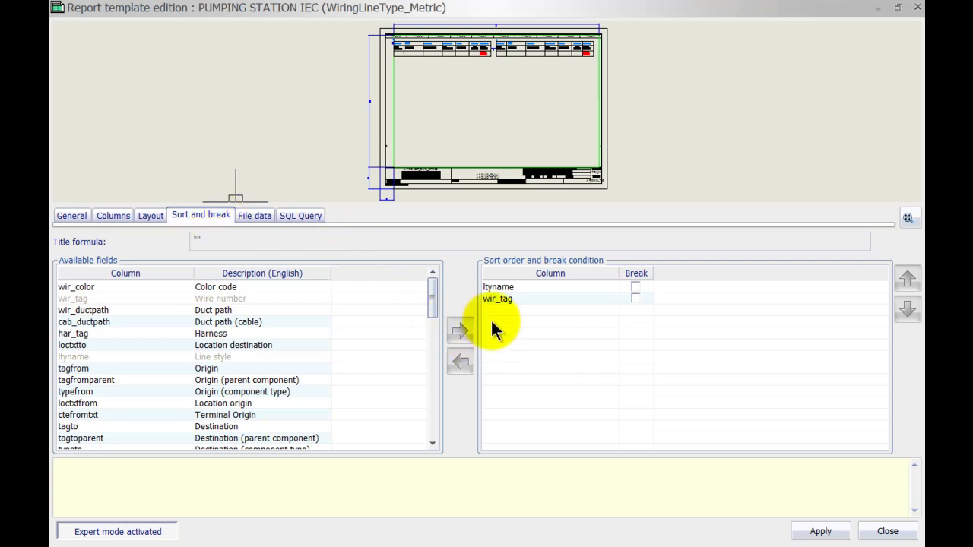
# Replace the wir_tag sort with wir_color, tick its Break box, and apply
pyautogui.click(500, 299)
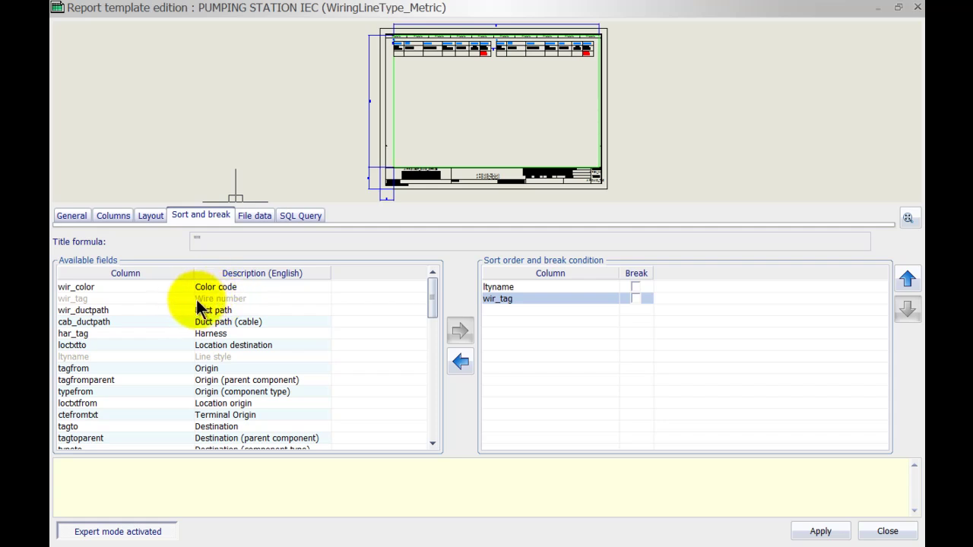
pyautogui.click(463, 361)
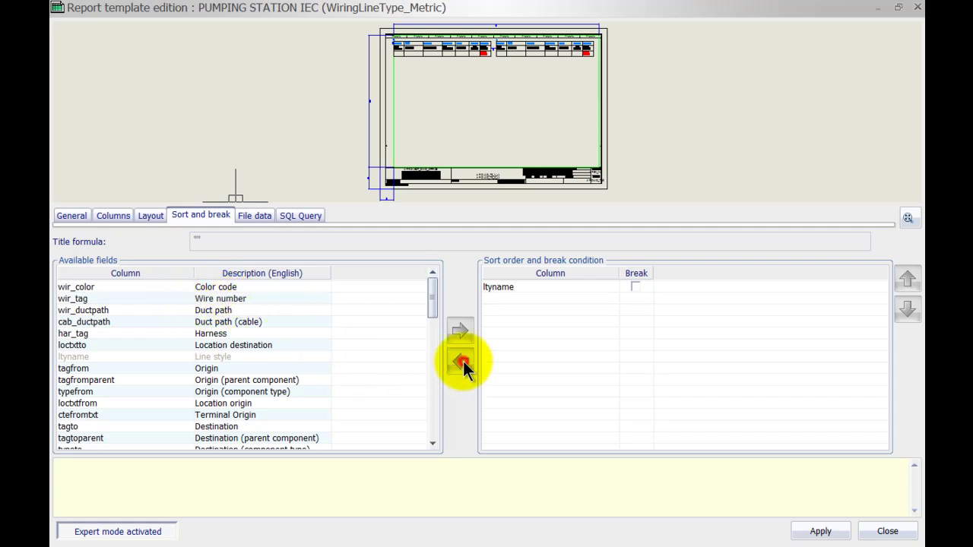
pyautogui.click(506, 287)
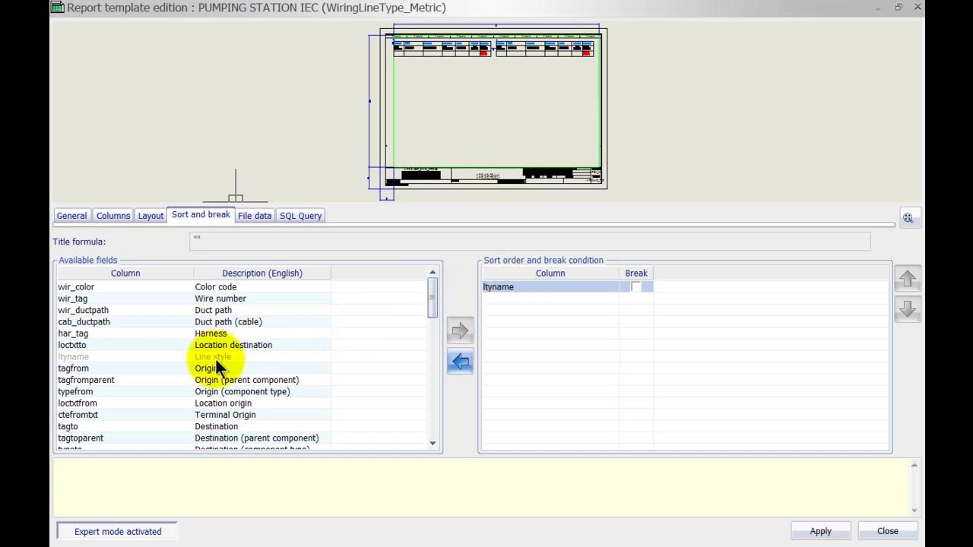
pyautogui.moveTo(431, 292)
pyautogui.mouseDown()
pyautogui.moveTo(430, 315)
pyautogui.moveTo(427, 289)
pyautogui.mouseUp()
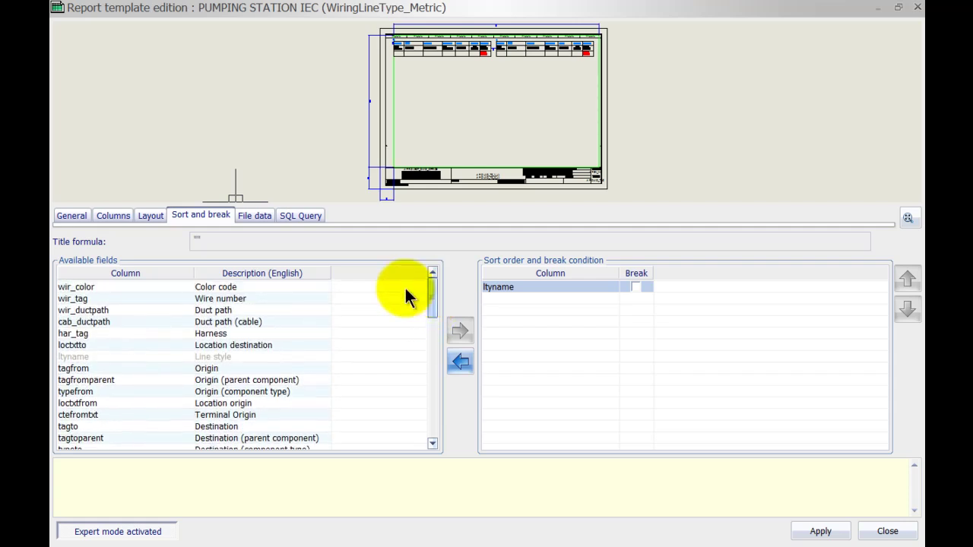
pyautogui.click(227, 288)
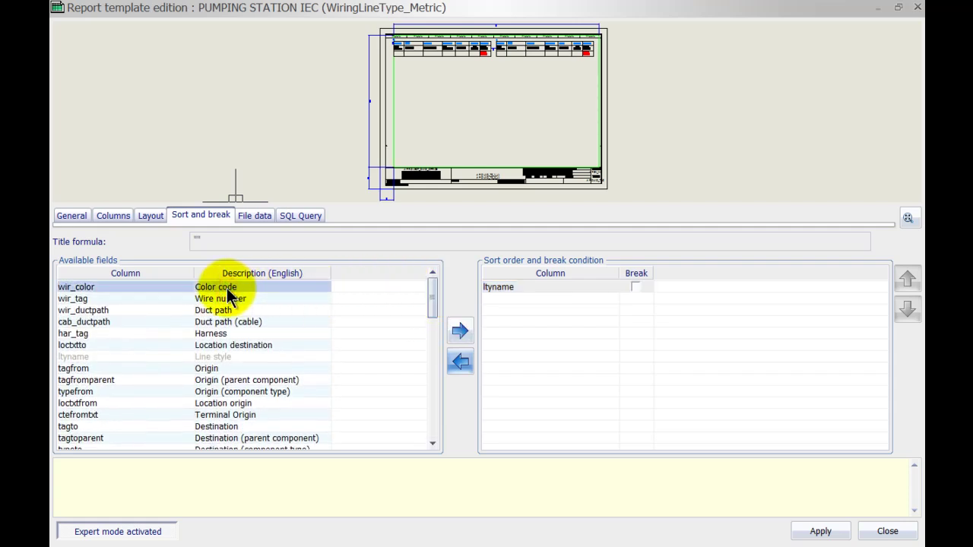
pyautogui.click(456, 334)
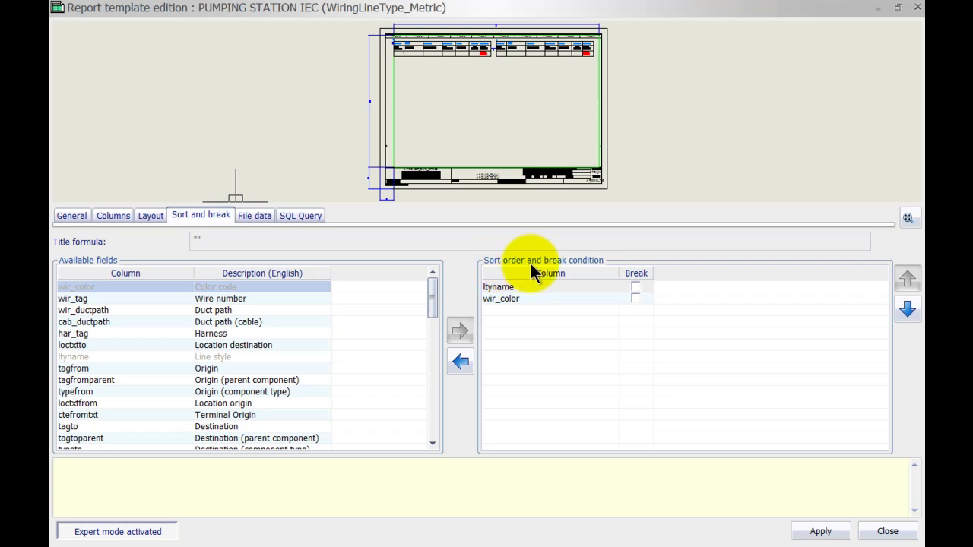
pyautogui.click(634, 297)
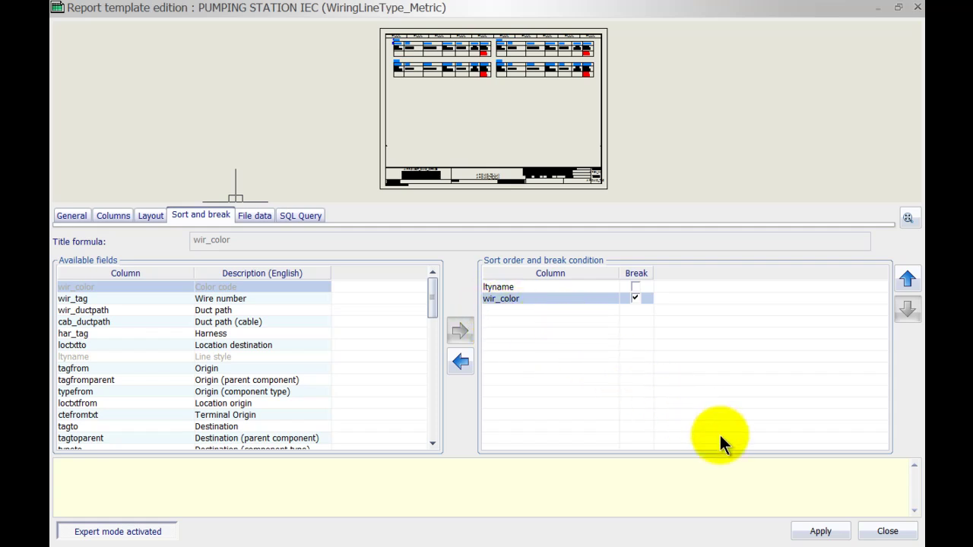
pyautogui.click(805, 531)
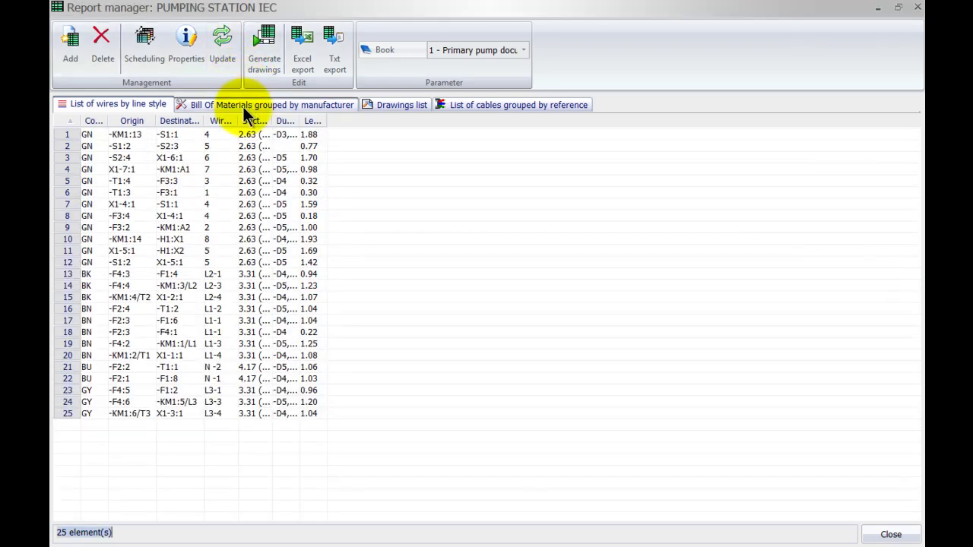
# Generate only the List of wires by line style drawing, then close the Report manager
pyautogui.moveTo(239, 120); pyautogui.dragTo(459, 121)
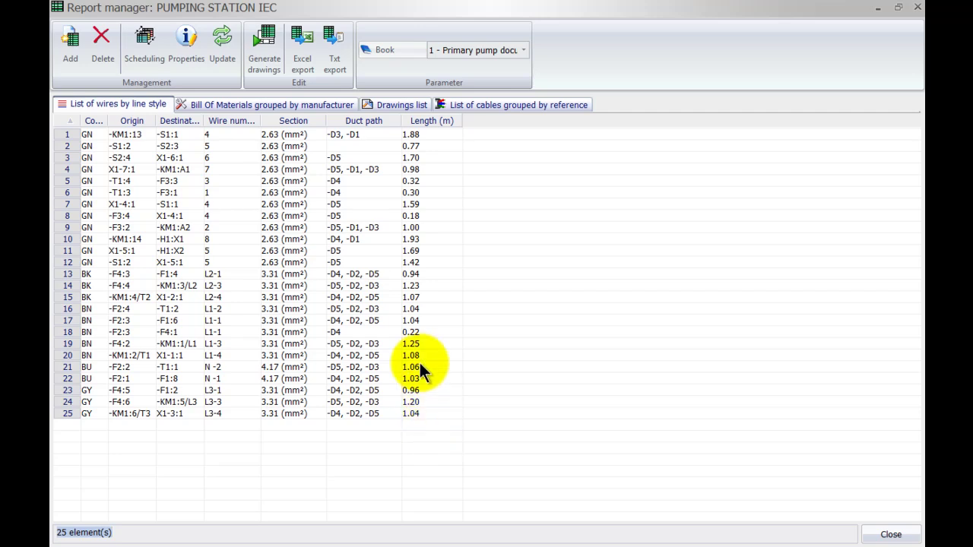
pyautogui.click(265, 64)
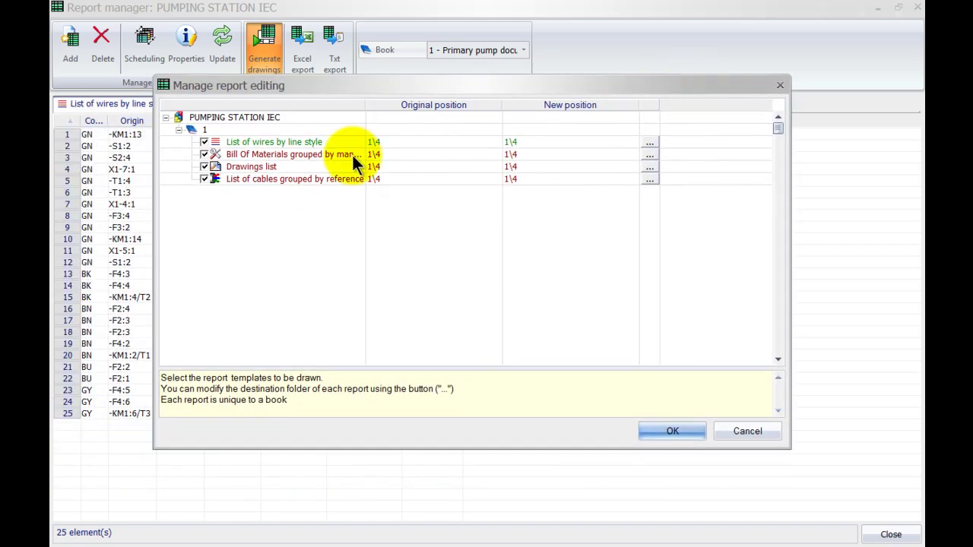
pyautogui.click(204, 154)
pyautogui.click(204, 167)
pyautogui.click(204, 179)
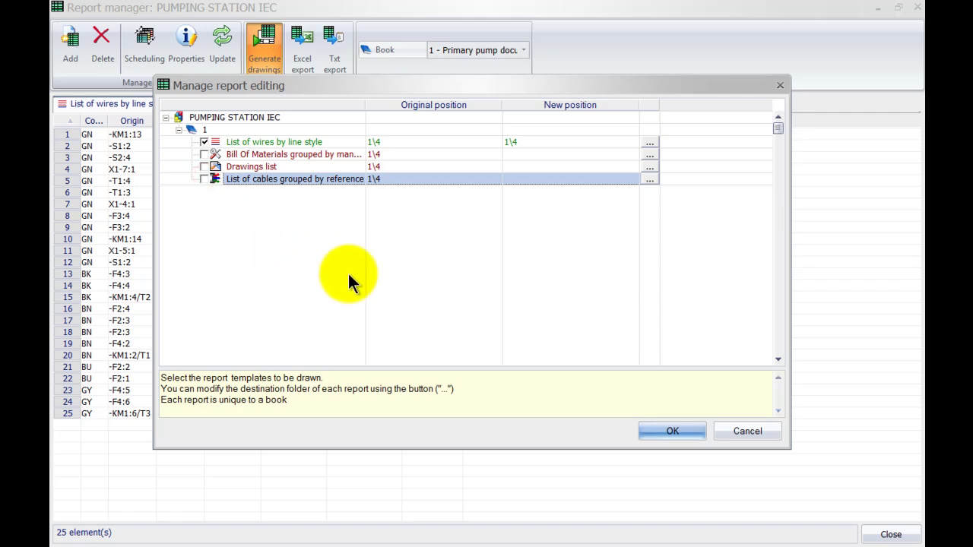
pyautogui.click(660, 429)
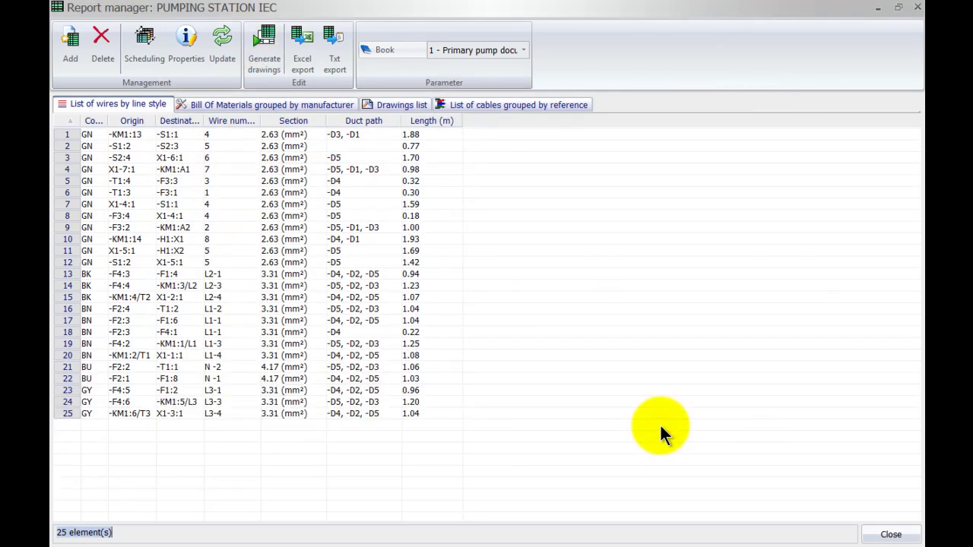
pyautogui.click(890, 534)
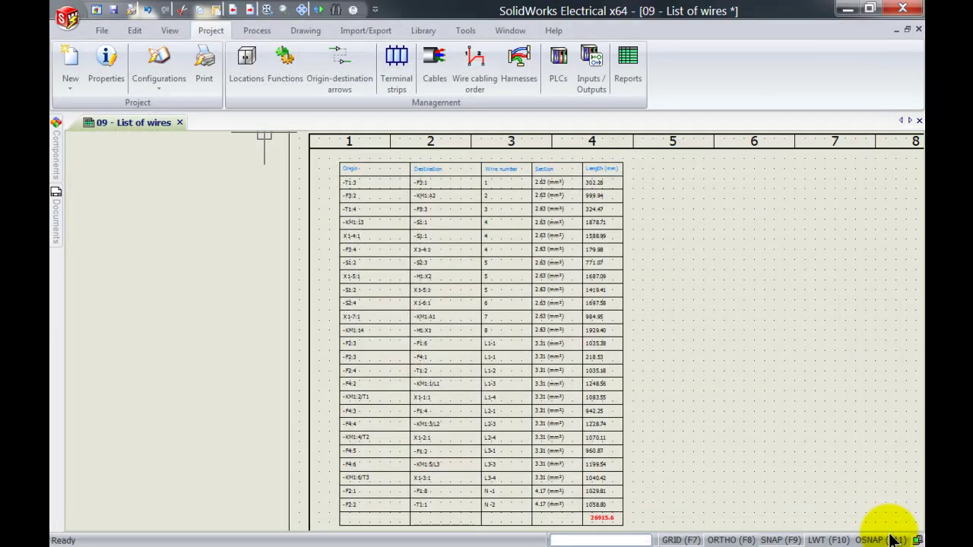
# Move the GY label to sit just above the grey wires table
pyautogui.scroll(-3, 734, 408)
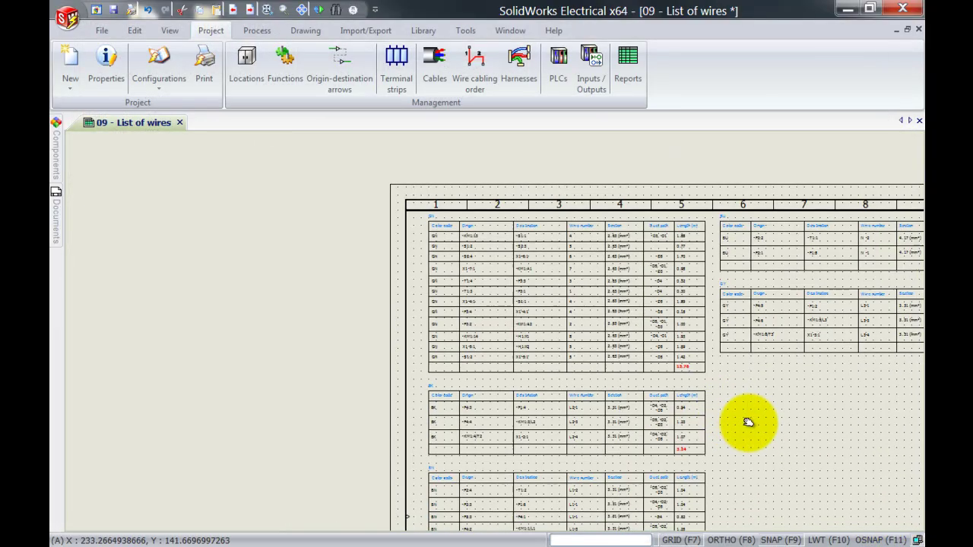
pyautogui.scroll(-3, 722, 411)
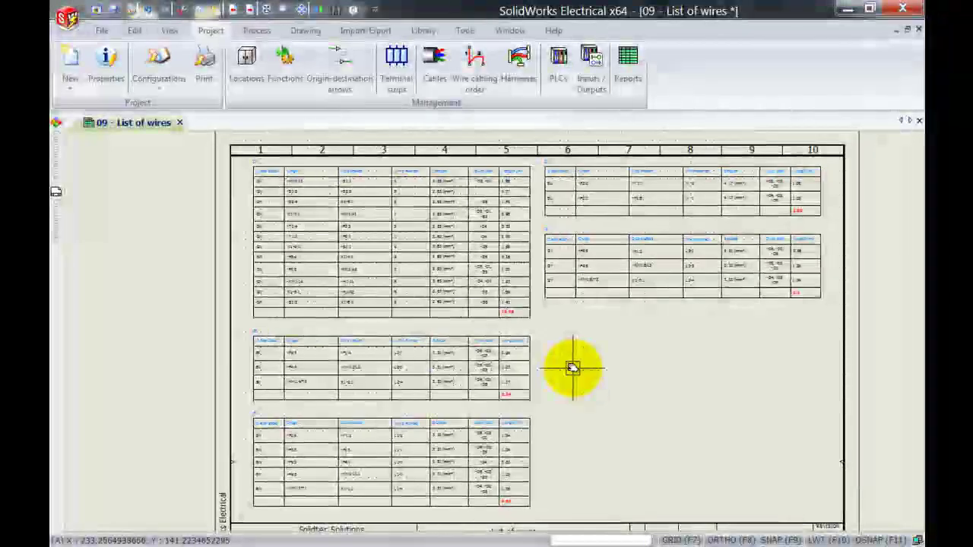
pyautogui.scroll(4, 365, 262)
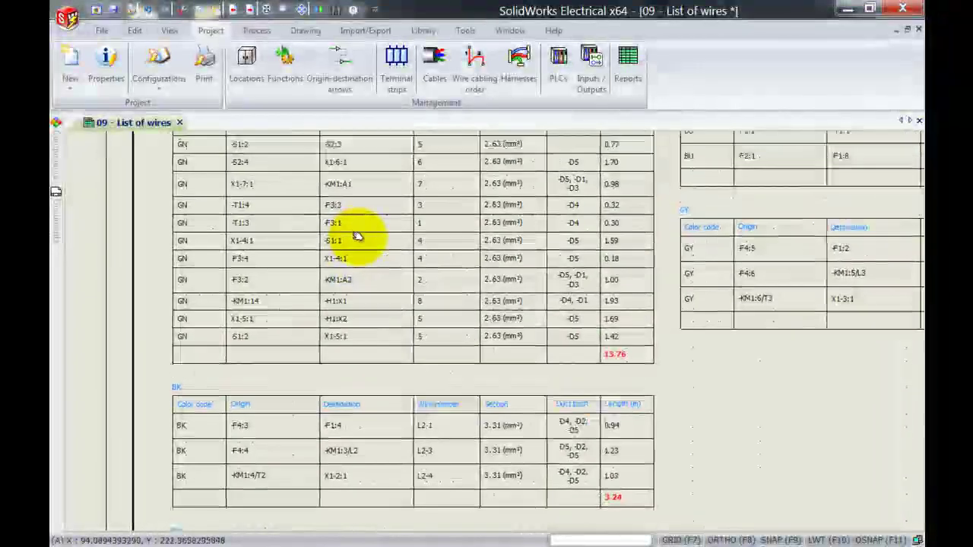
pyautogui.scroll(3, 357, 237)
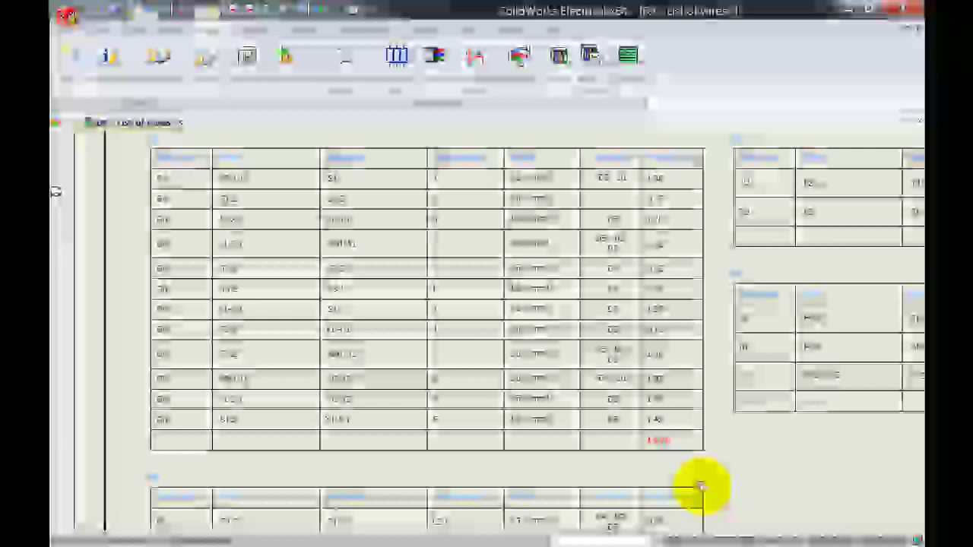
pyautogui.moveTo(694, 489); pyautogui.dragTo(699, 170, button='middle')
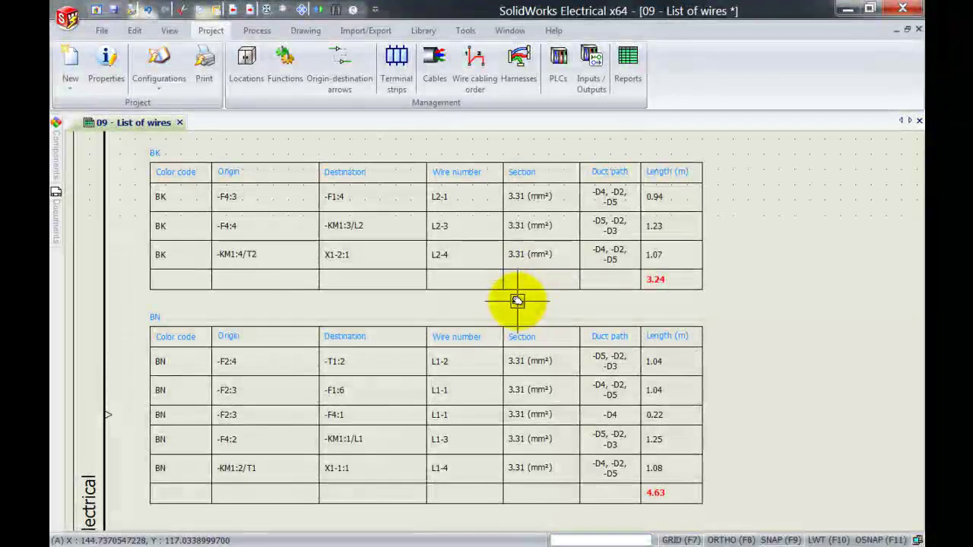
pyautogui.scroll(-4, 591, 313)
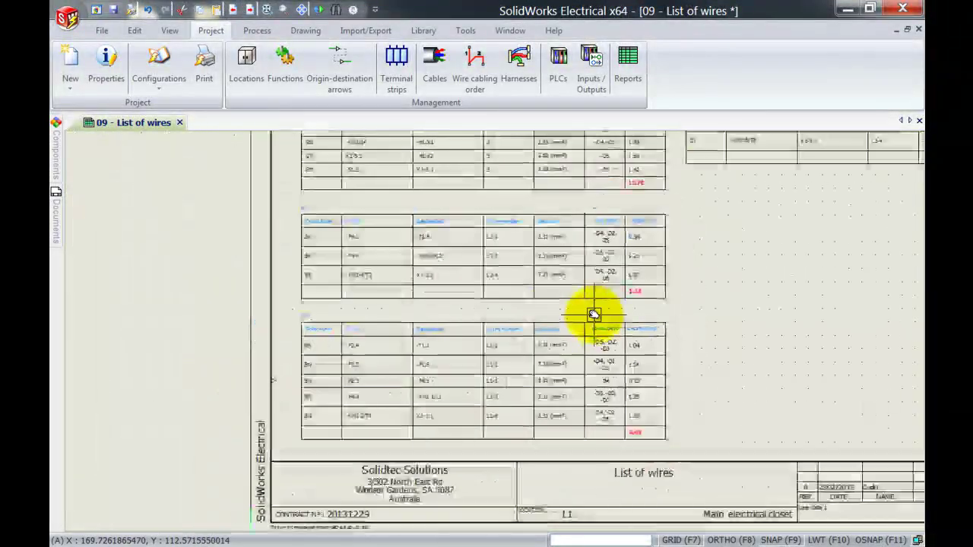
pyautogui.moveTo(781, 259)
pyautogui.mouseDown(button='middle')
pyautogui.moveTo(717, 263)
pyautogui.moveTo(551, 317)
pyautogui.mouseUp(button='middle')
pyautogui.scroll(3, 546, 265)
pyautogui.moveTo(545, 265)
pyautogui.mouseDown(button='middle')
pyautogui.moveTo(505, 323)
pyautogui.moveTo(467, 347)
pyautogui.mouseUp(button='middle')
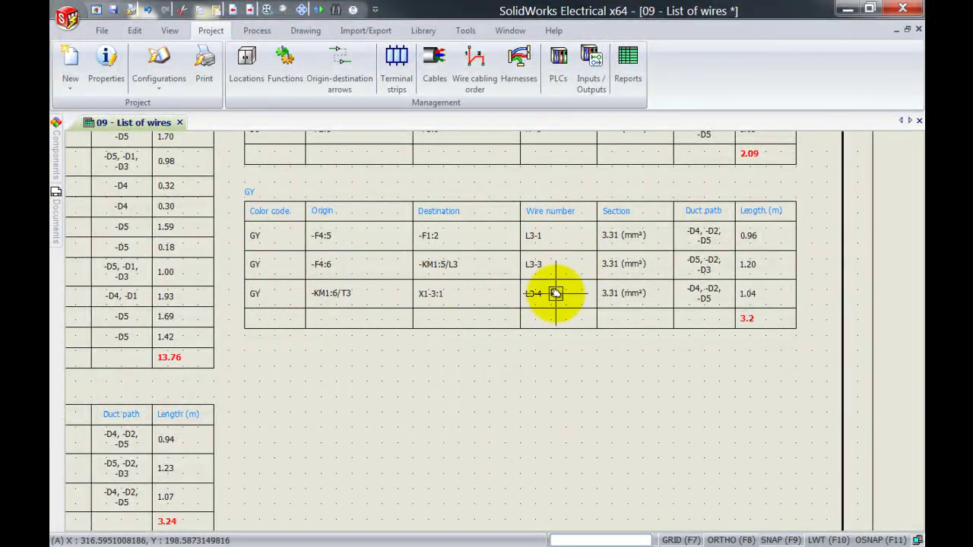
pyautogui.click(255, 193)
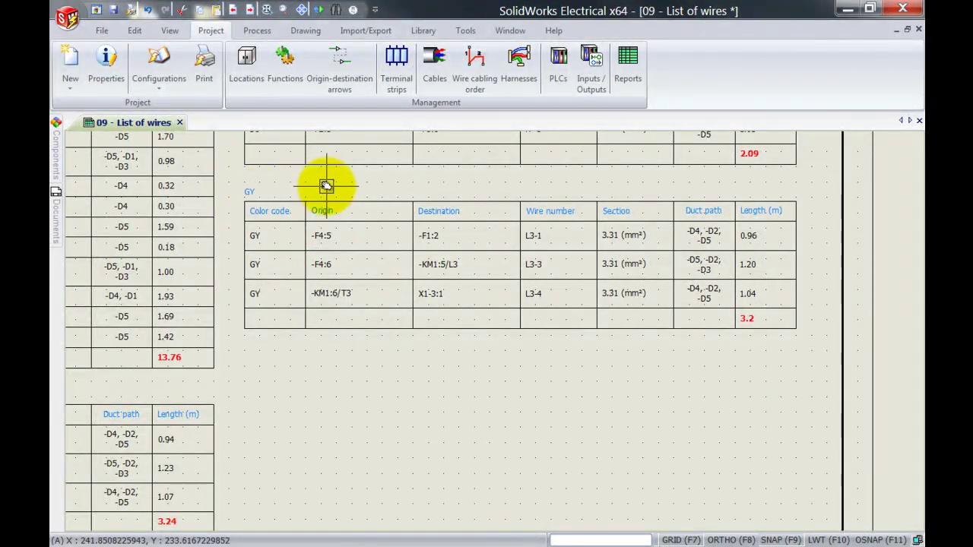